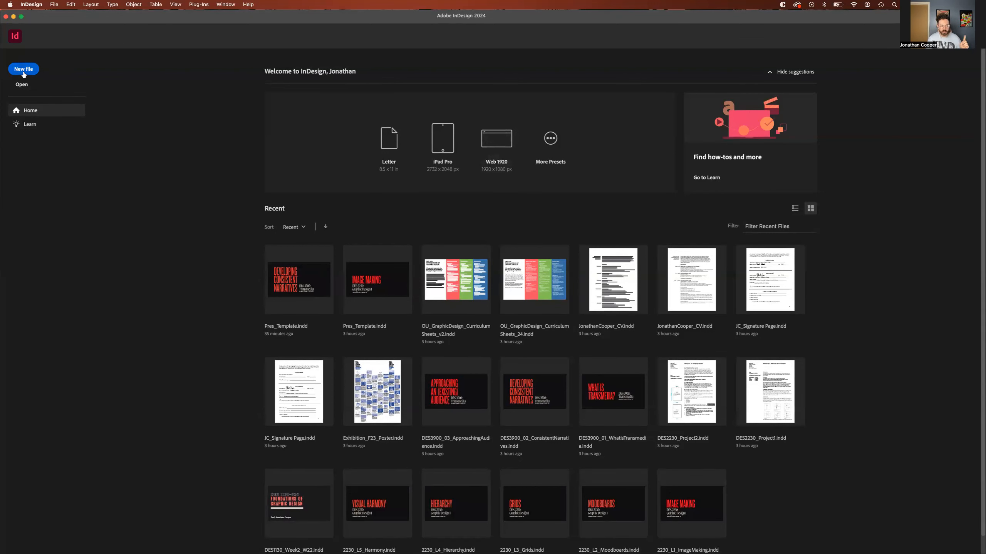
# Start a new document from the Tabloid preset and name it p2_ followed by the designer's surname.
pyautogui.click(23, 69)
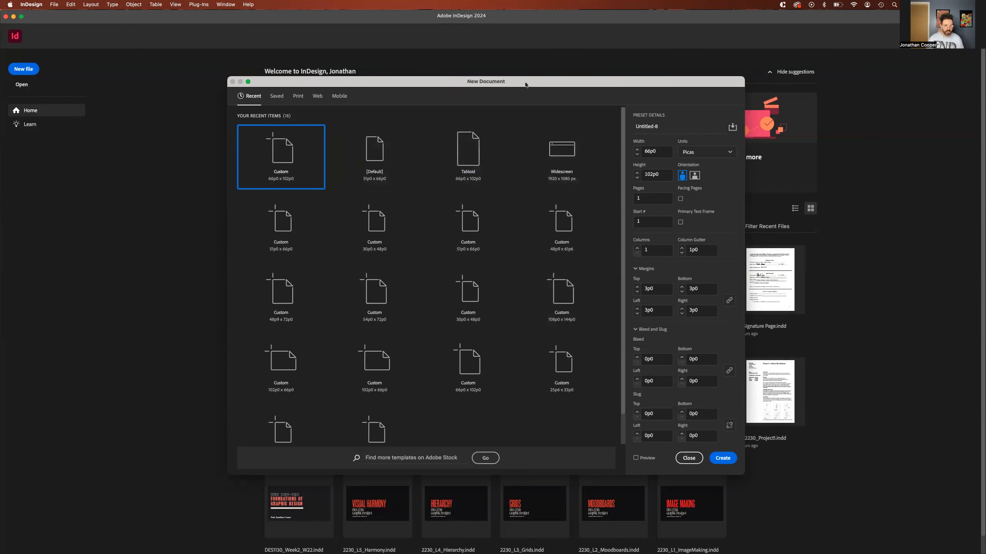
pyautogui.click(485, 167)
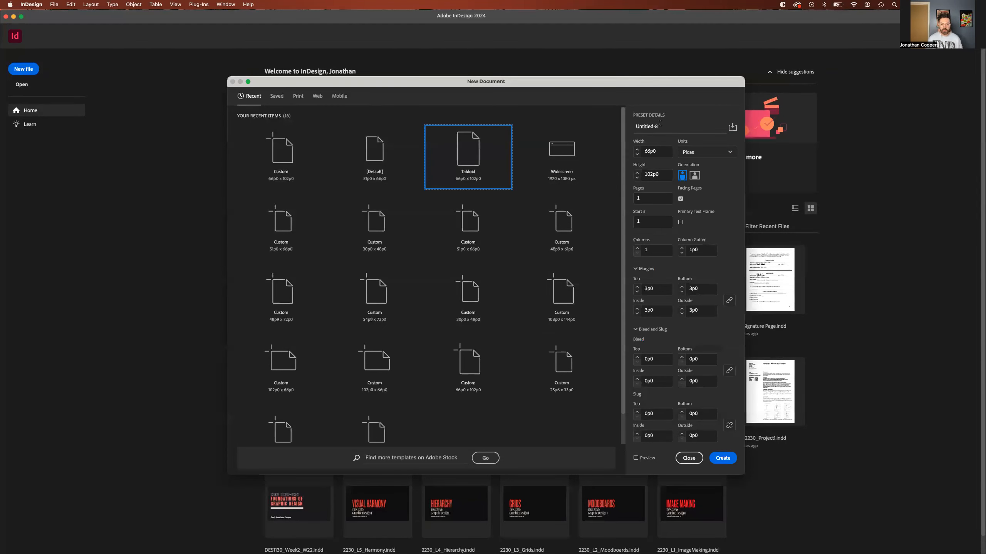
pyautogui.click(659, 125)
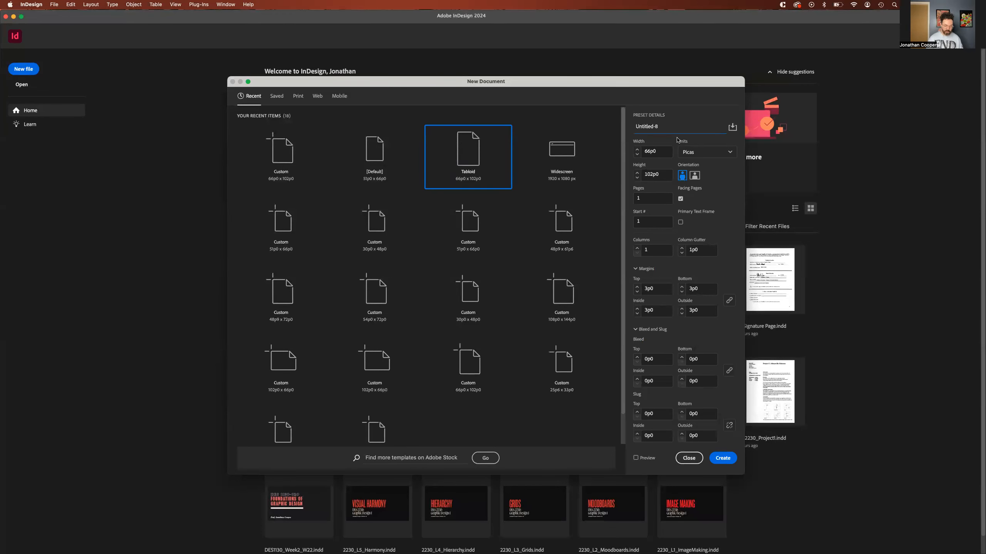
pyautogui.press('super+a')
pyautogui.write('p2_Coope')
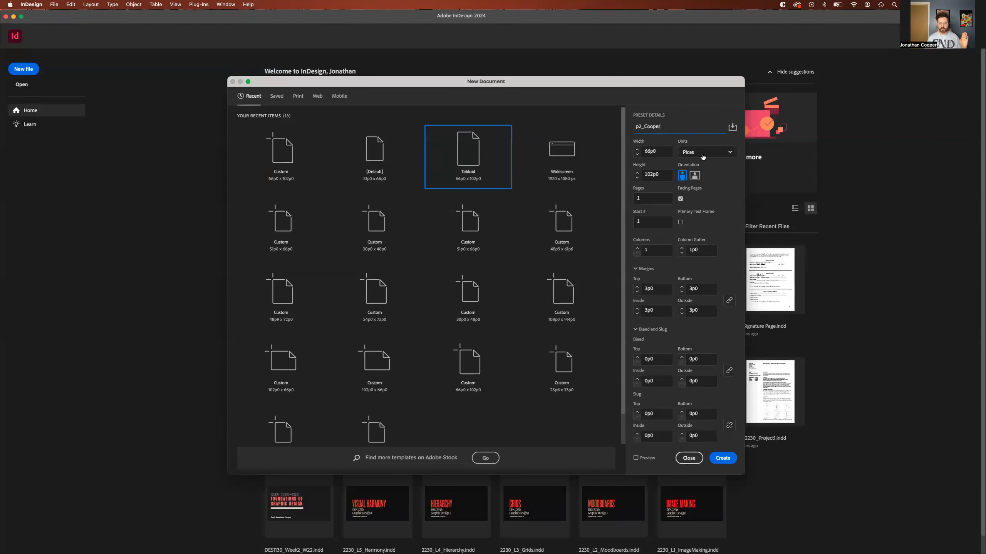
# Set the new document's units to inches and turn off facing pages.
pyautogui.click(703, 157)
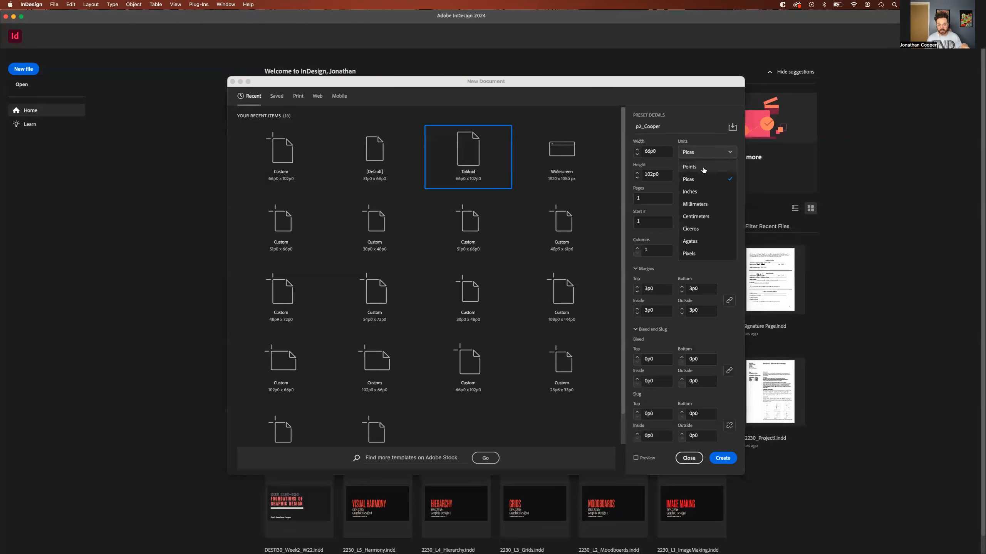
pyautogui.click(702, 194)
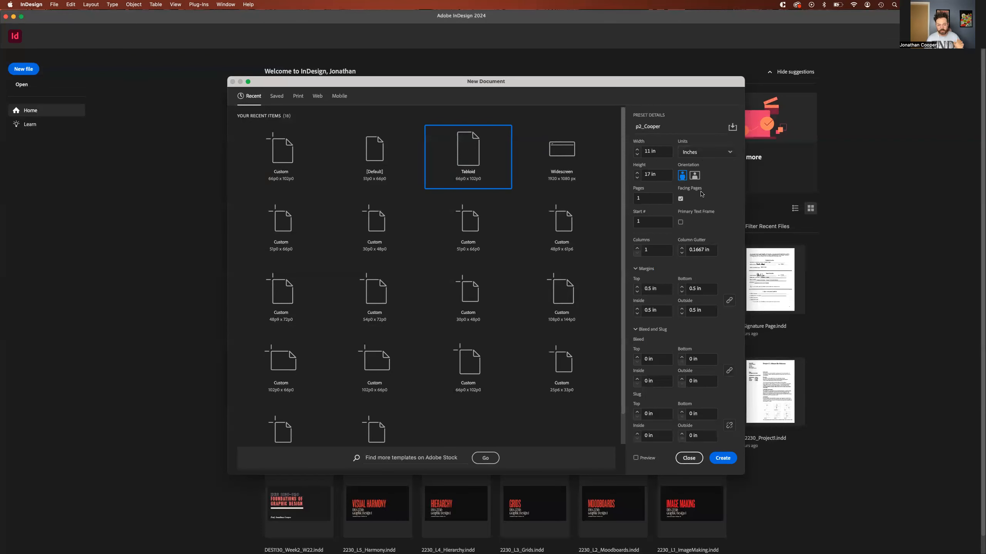
pyautogui.click(655, 154)
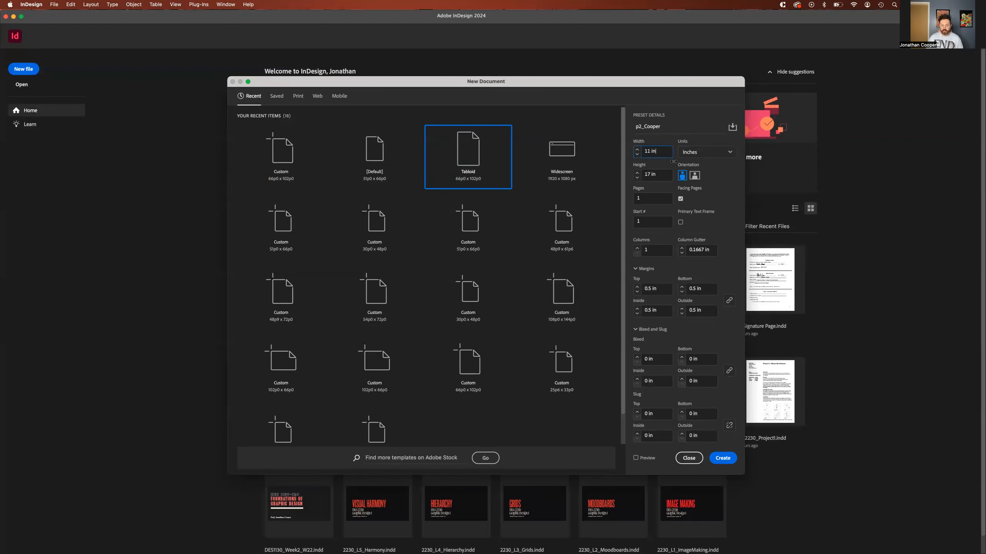
pyautogui.click(647, 173)
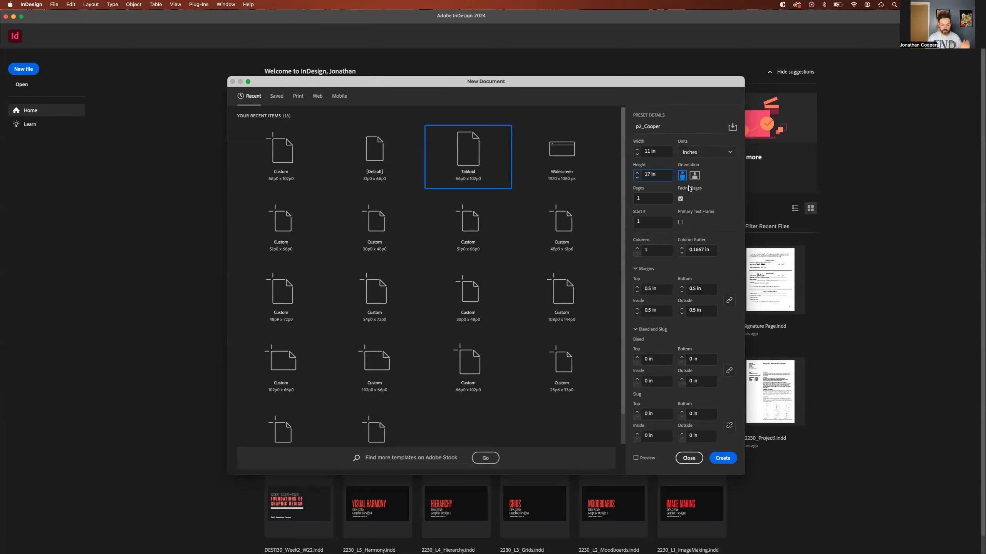
pyautogui.click(681, 199)
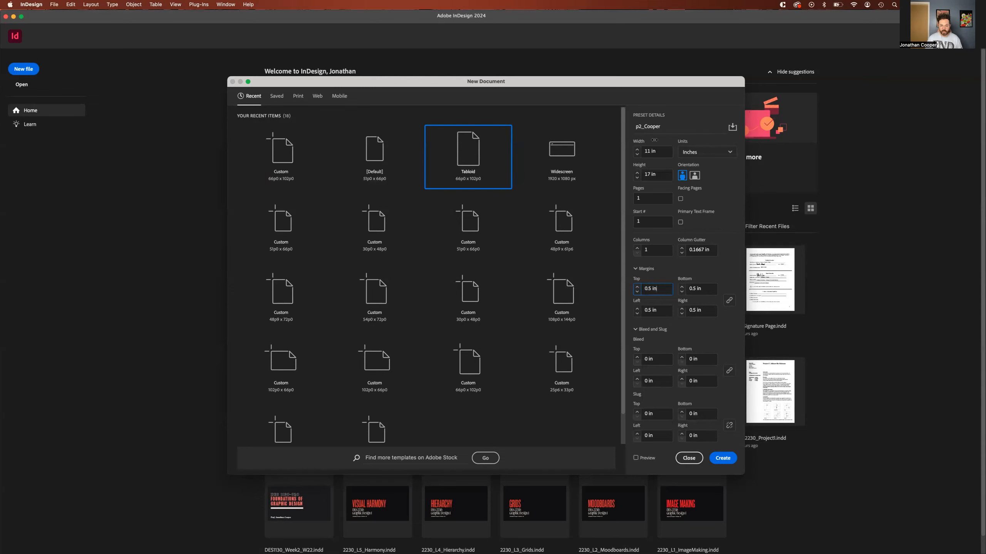
# Create the document and reset the Essentials workspace.
pyautogui.click(728, 457)
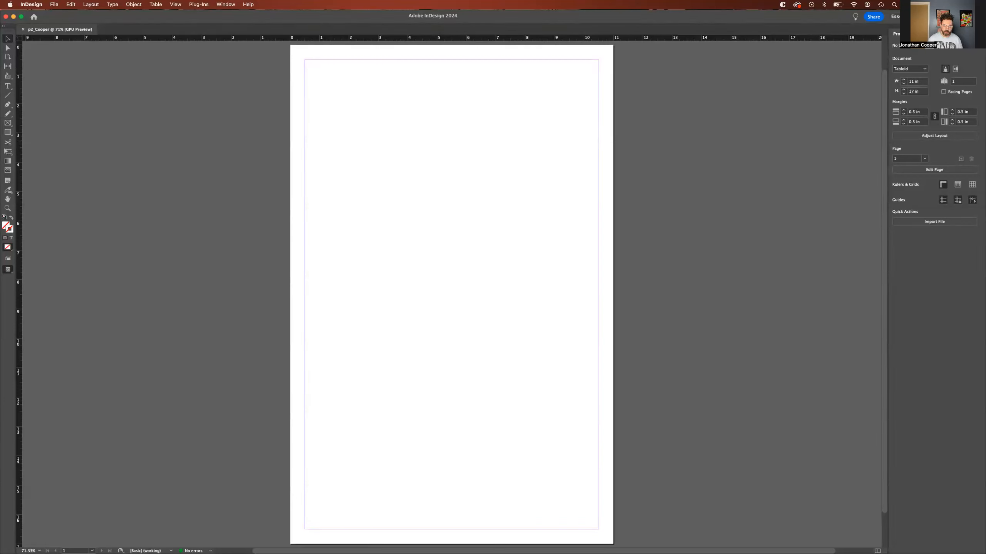
pyautogui.click(896, 16)
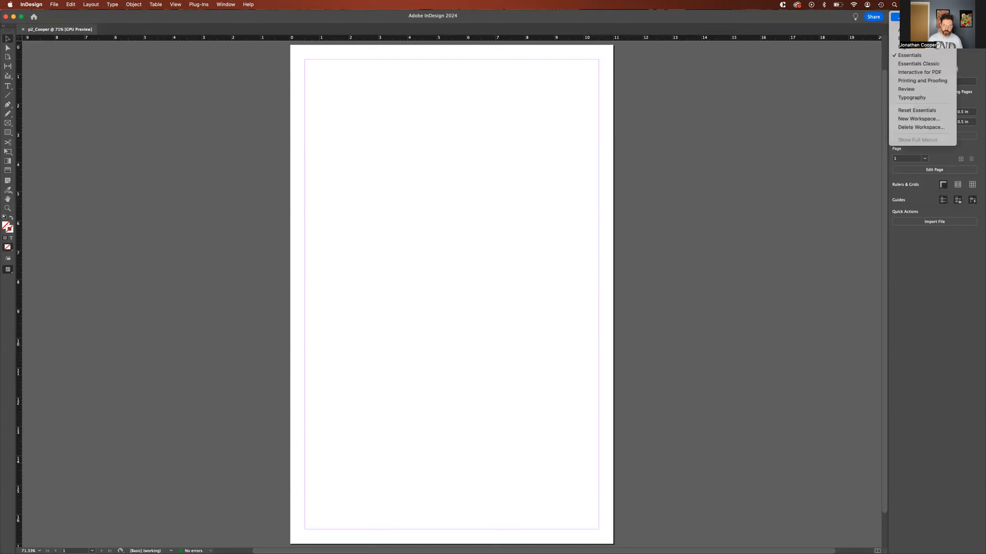
pyautogui.click(914, 111)
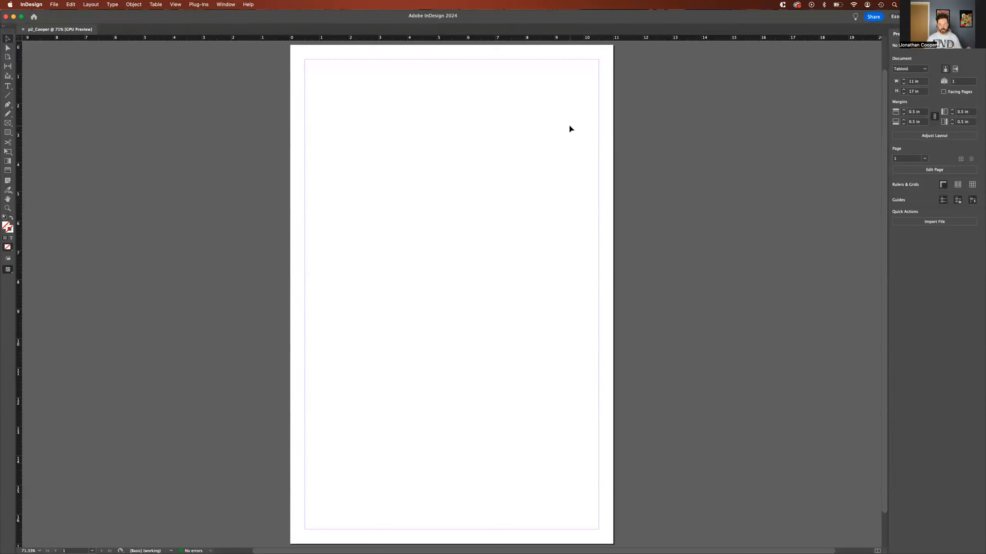
# Set the horizontal and vertical ruler units to inches in the Units & Increments preferences.
pyautogui.click(58, 5)
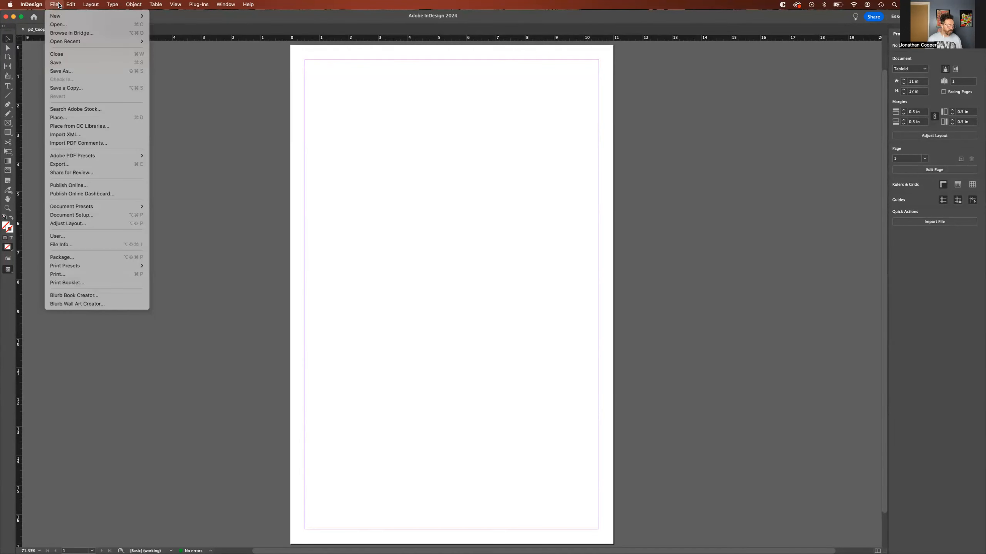
pyautogui.moveTo(31, 4)
pyautogui.moveTo(50, 32)
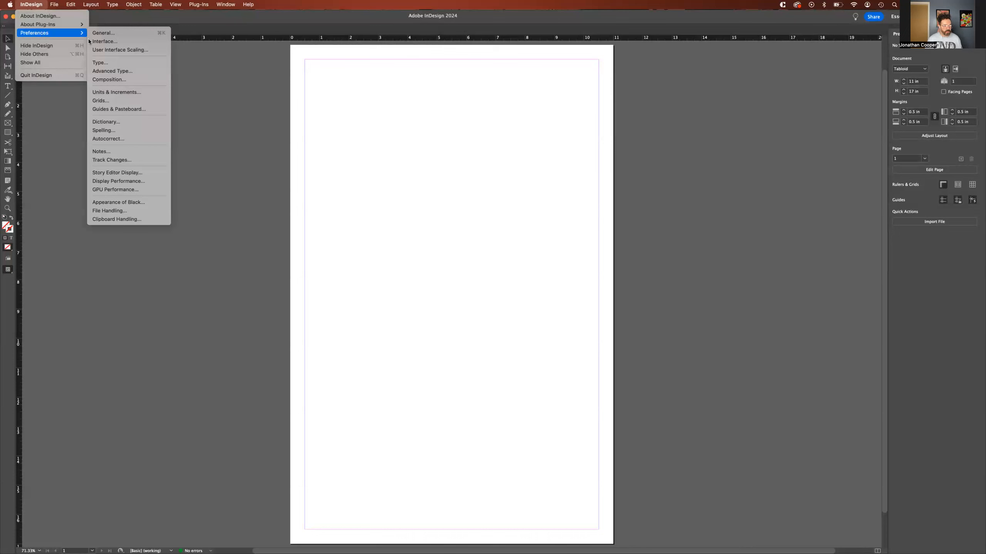
pyautogui.click(116, 92)
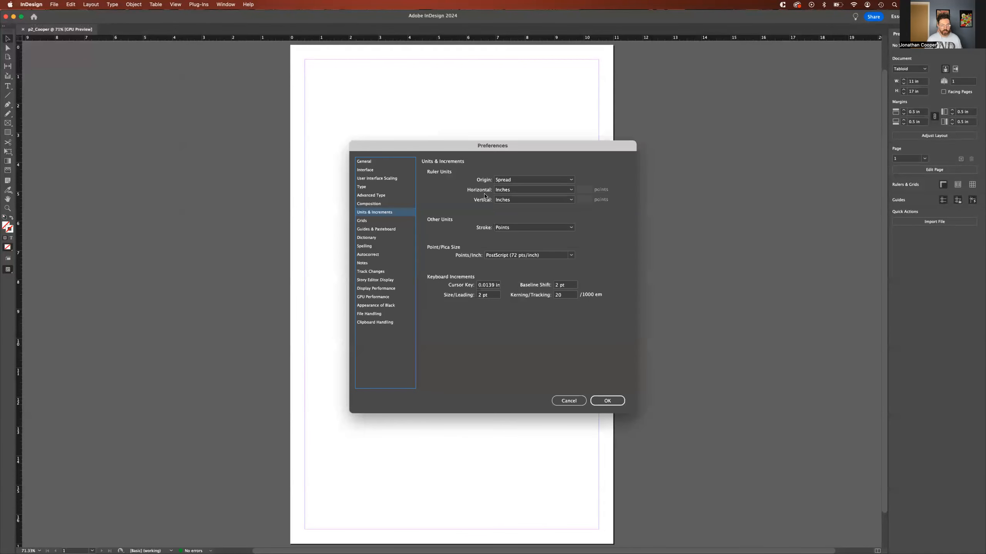
pyautogui.click(518, 190)
pyautogui.click(508, 206)
pyautogui.click(518, 190)
pyautogui.click(515, 214)
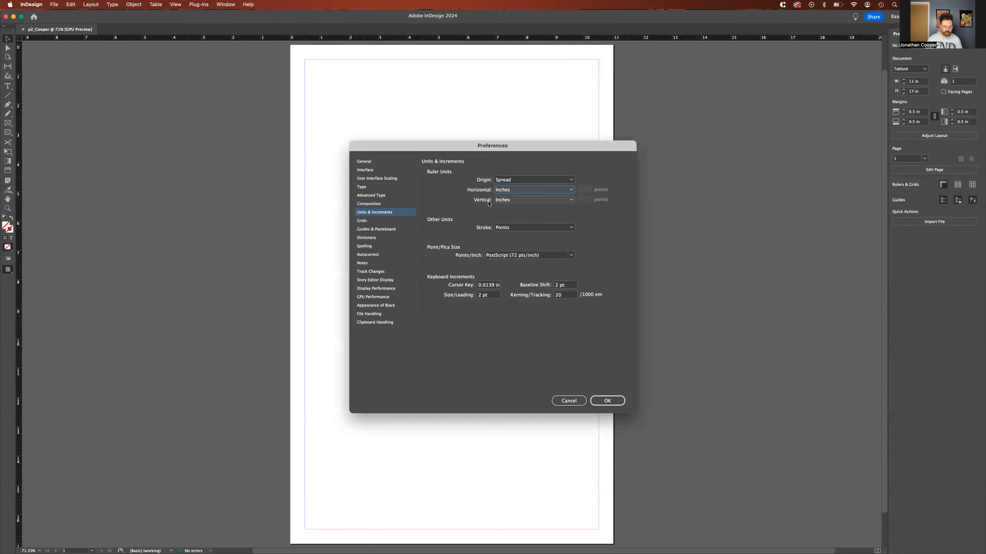
pyautogui.click(522, 204)
pyautogui.click(519, 213)
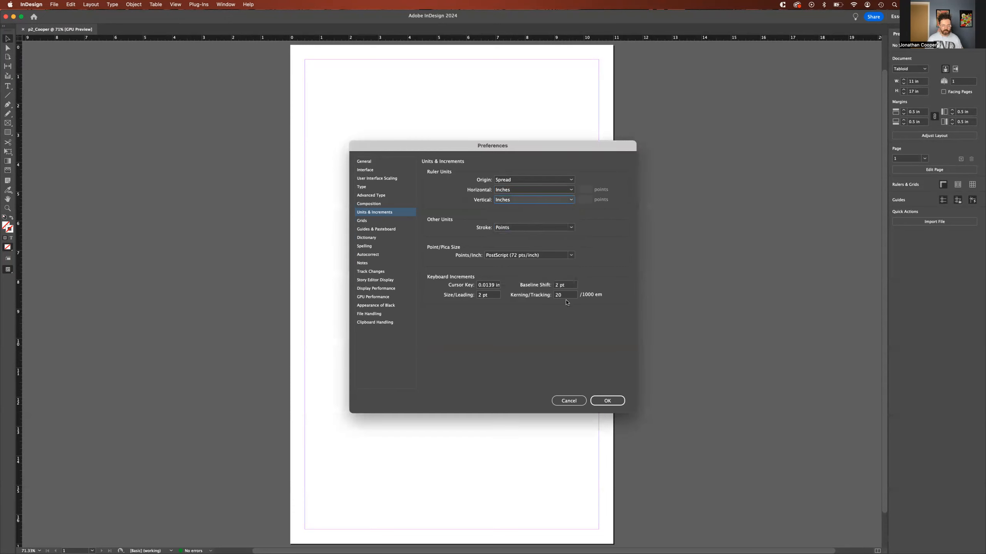
pyautogui.click(604, 398)
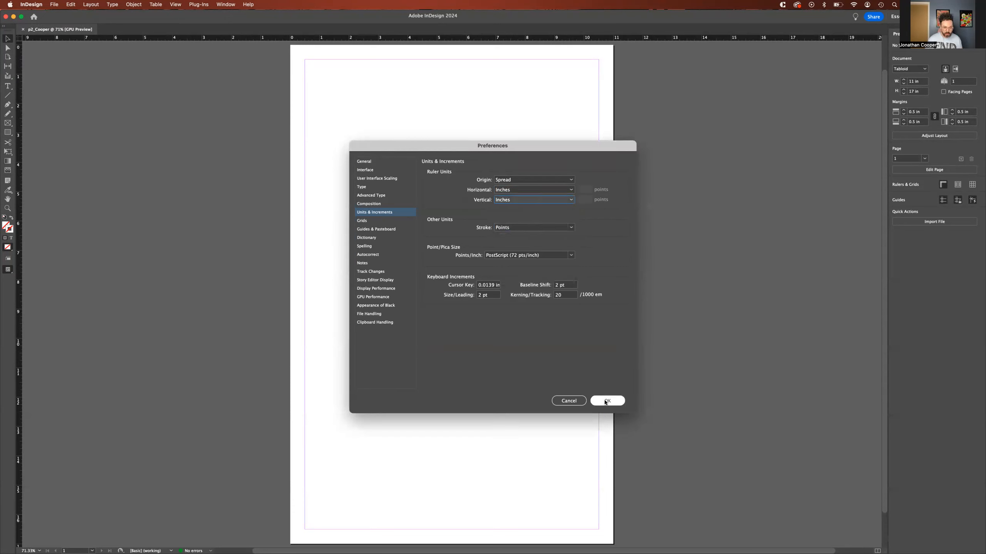
pyautogui.click(607, 401)
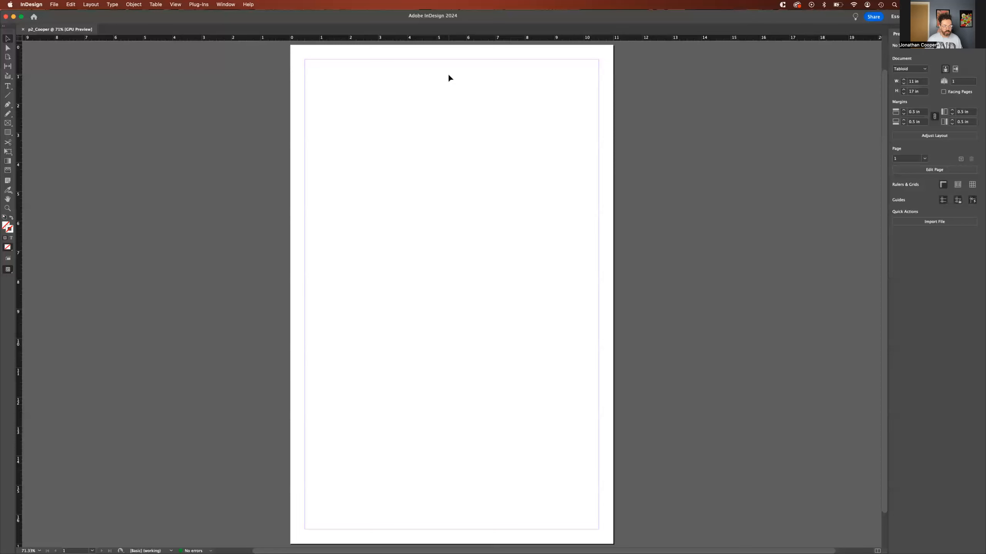
# Try placing two horizontal ruler guides on the upper part of the page and undo both.
pyautogui.press('super+r')
pyautogui.press('super+r')
pyautogui.moveTo(434, 44); pyautogui.dragTo(435, 105)
pyautogui.moveTo(512, 44); pyautogui.dragTo(514, 145)
pyautogui.press('super+z')
pyautogui.press('super+z')
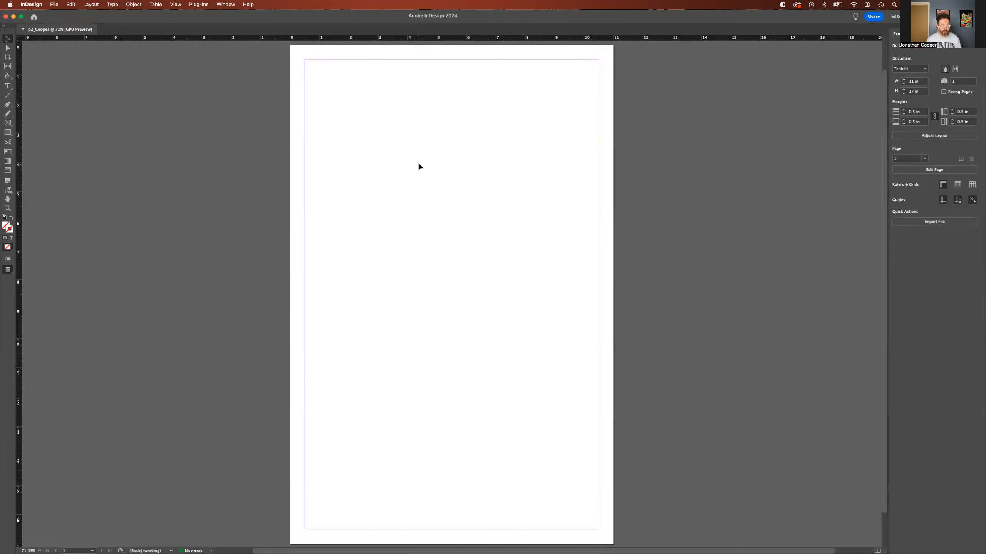
# Start creating layout guides for the page and set the number of rows to 8.
pyautogui.click(94, 6)
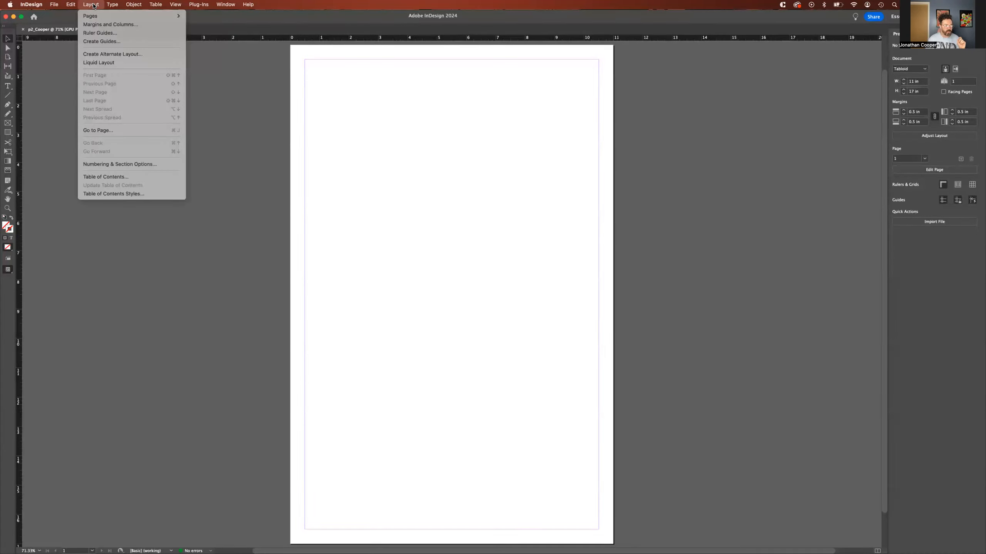
pyautogui.click(108, 41)
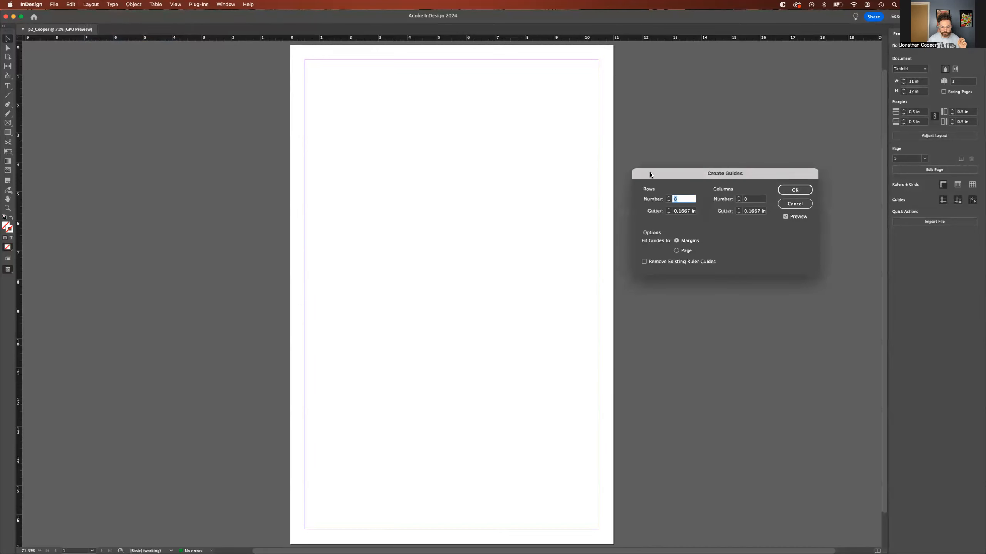
pyautogui.moveTo(649, 173); pyautogui.dragTo(635, 175)
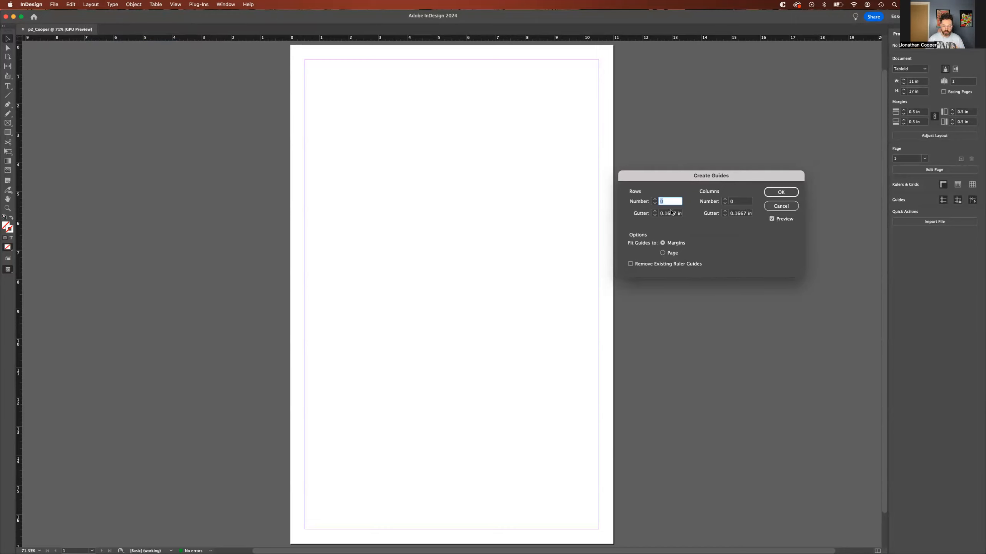
pyautogui.click(655, 200)
pyautogui.click(654, 200)
pyautogui.click(654, 200)
pyautogui.click(654, 200)
pyautogui.click(654, 200)
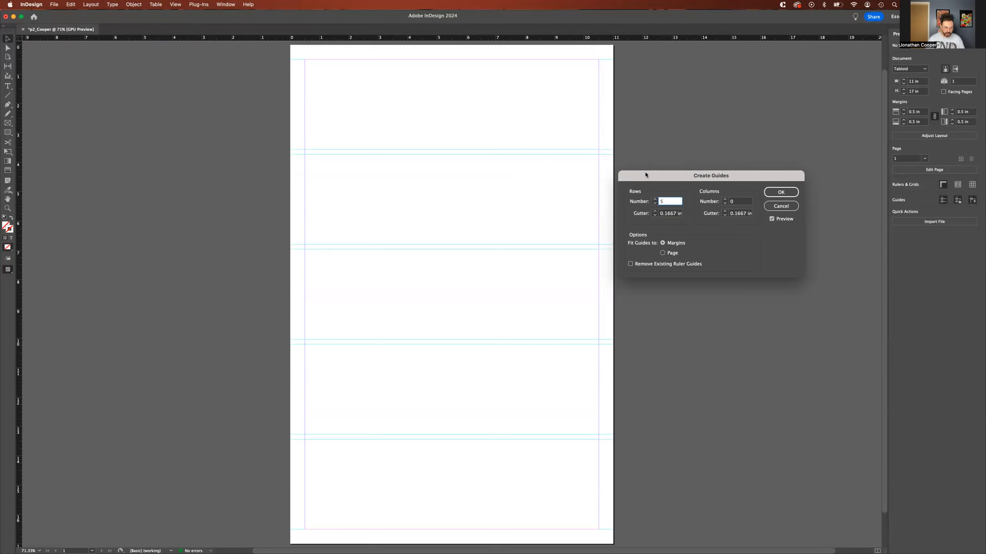
pyautogui.click(654, 199)
pyautogui.click(654, 199)
pyautogui.click(654, 200)
# Set the guides to 6 columns and create them fitted to the margins.
pyautogui.click(724, 199)
pyautogui.click(724, 199)
pyautogui.click(724, 199)
pyautogui.click(724, 199)
pyautogui.click(724, 199)
pyautogui.click(724, 199)
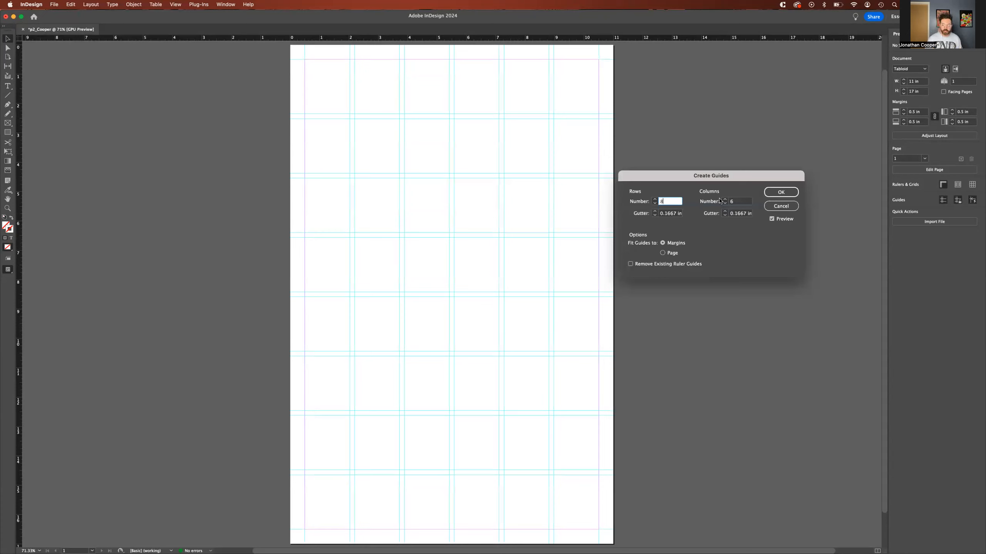
pyautogui.click(663, 253)
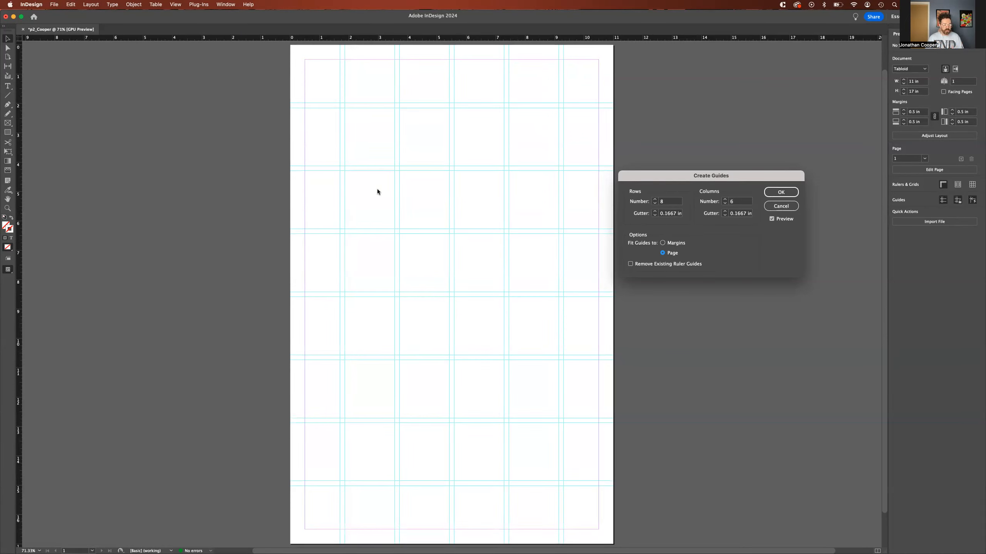
pyautogui.click(663, 242)
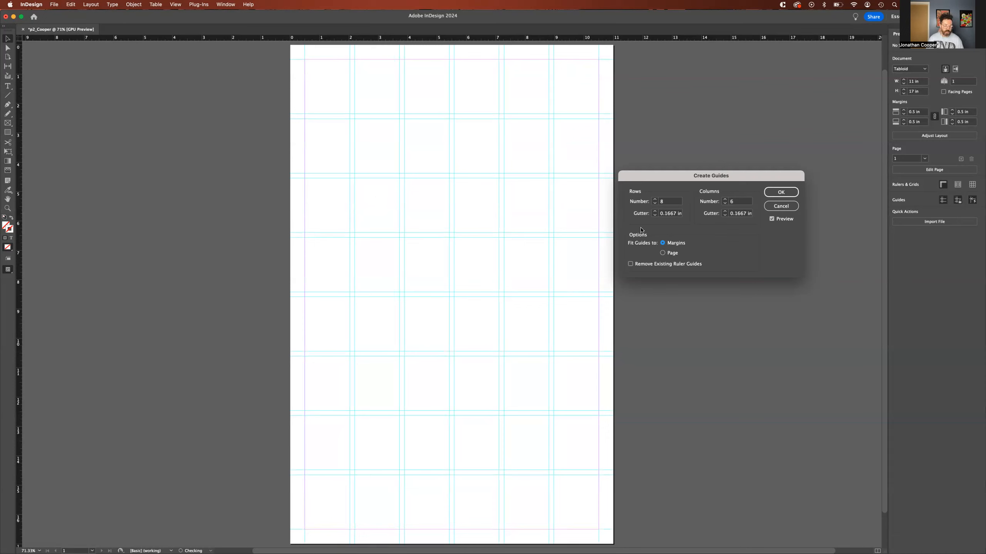
pyautogui.click(781, 192)
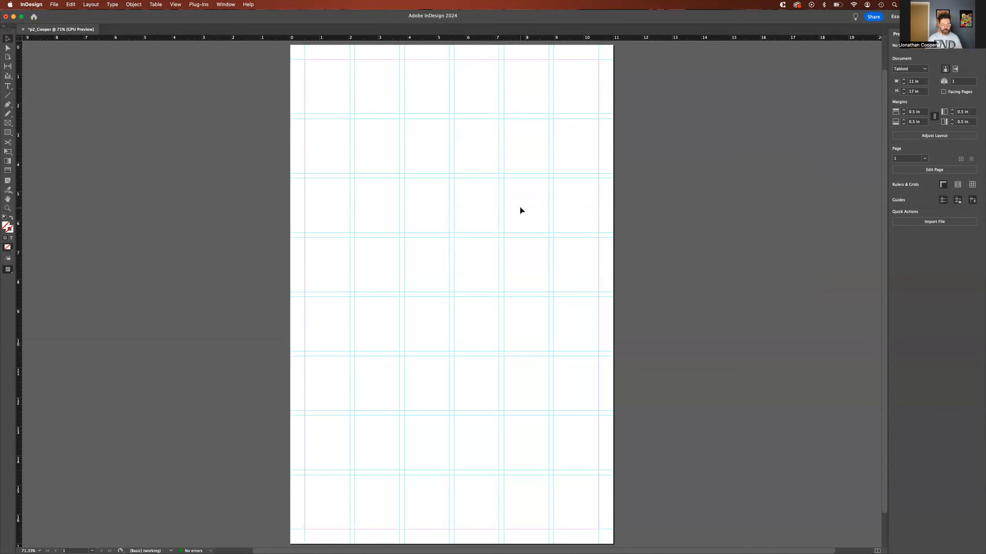
# Try moving the vertical column guide near the page centre to about 6.44 in and undo the move.
pyautogui.moveTo(520, 208); pyautogui.dragTo(424, 253)
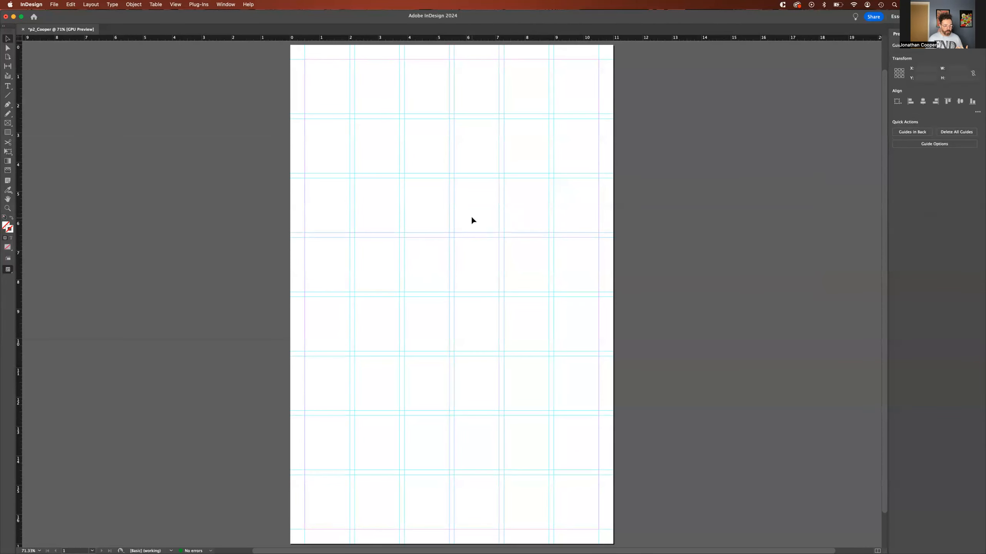
pyautogui.moveTo(454, 213); pyautogui.dragTo(479, 209)
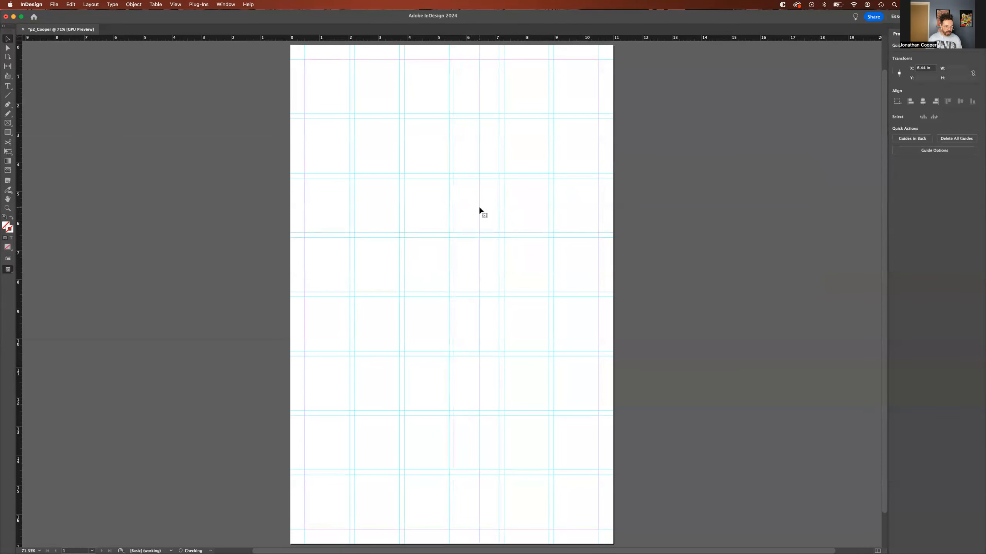
pyautogui.press('super+z')
pyautogui.click(536, 204)
# Lock all the guides on the page.
pyautogui.click(176, 4)
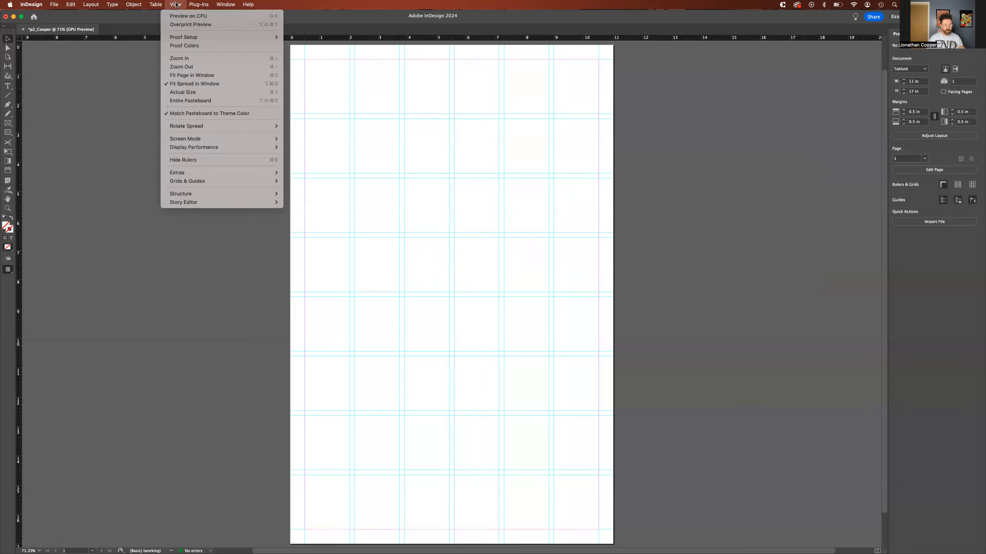
pyautogui.moveTo(215, 182)
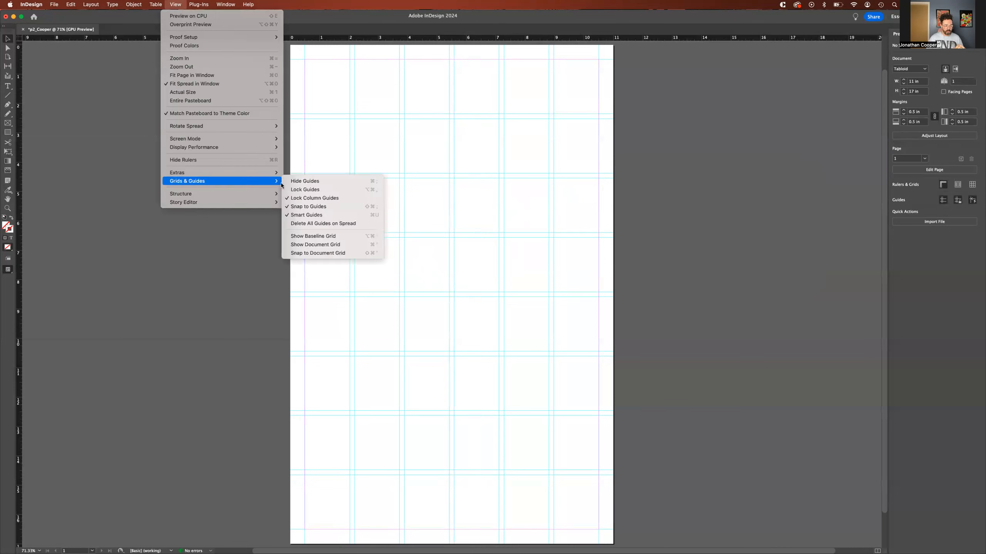
pyautogui.click(310, 191)
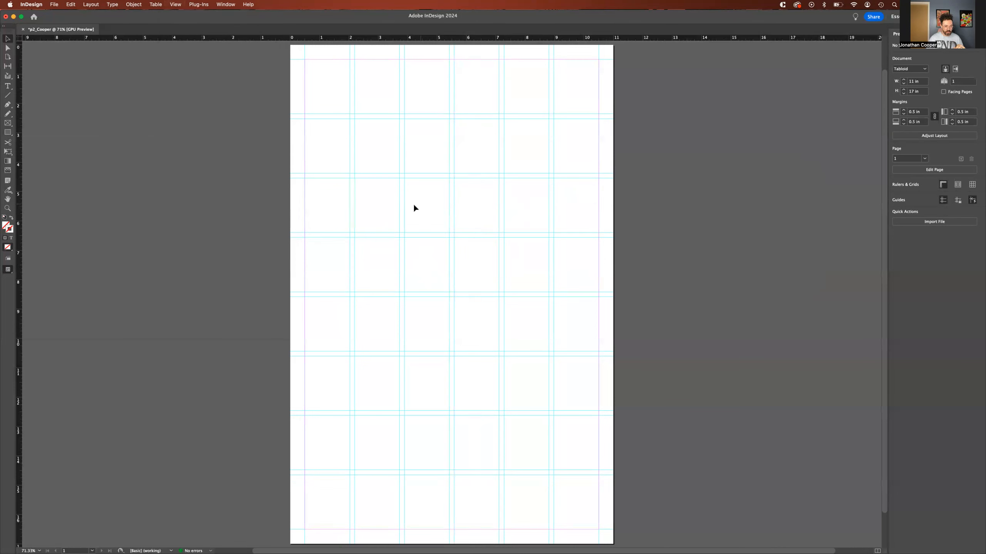
pyautogui.scroll(-1, 376, 189)
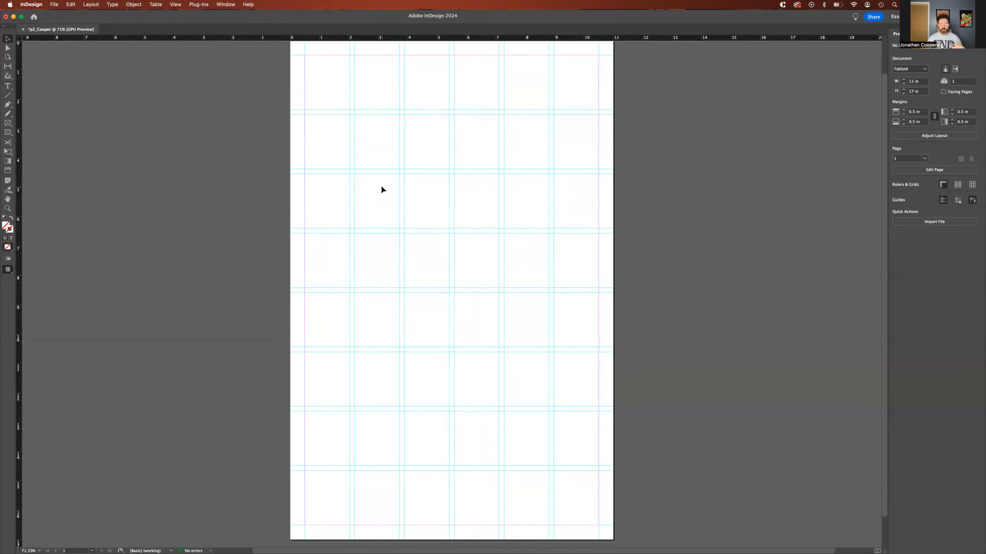